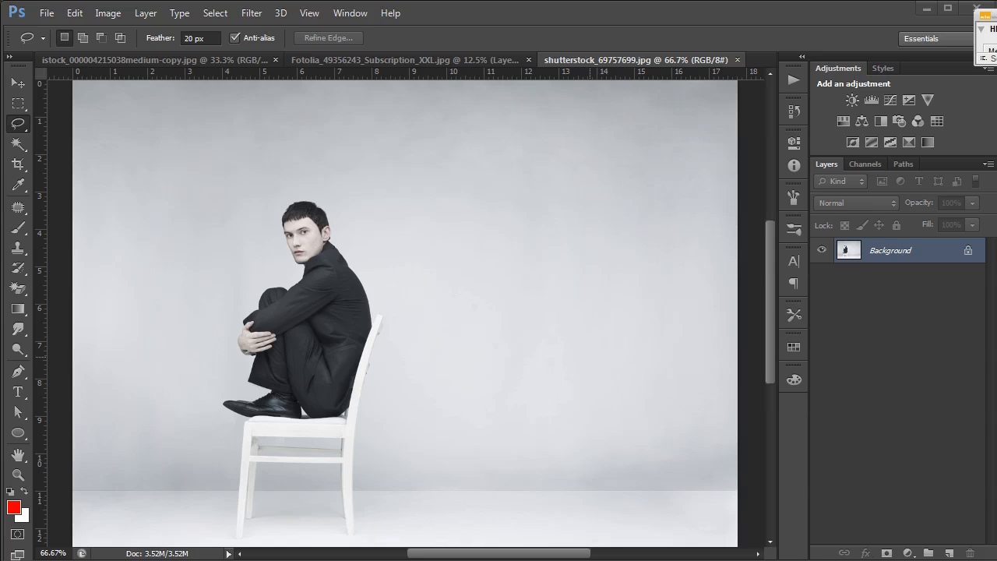
With the Lasso tool, loop a small area of background above and beside the man, and add a larger loop around him to the selection
left_click(19, 127)
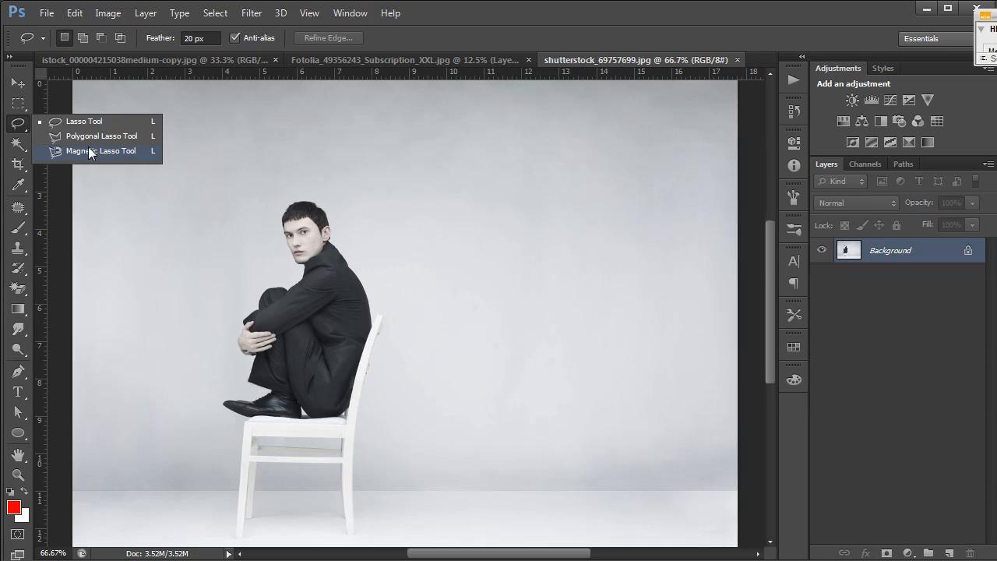
left_click(74, 120)
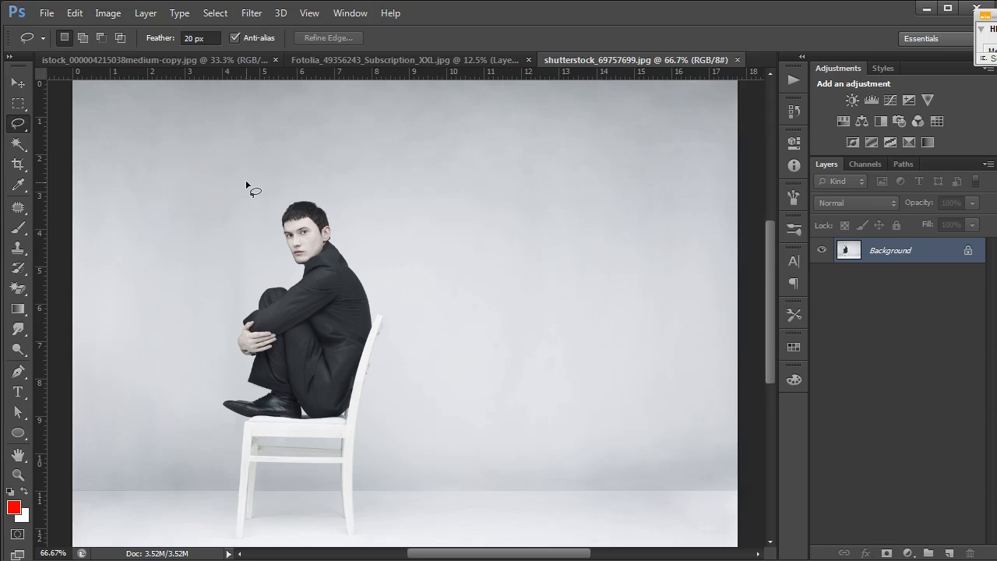
mouse_move(188, 160)
left_mouse_down()
mouse_move(154, 138)
mouse_move(141, 185)
mouse_move(191, 161)
left_mouse_up()
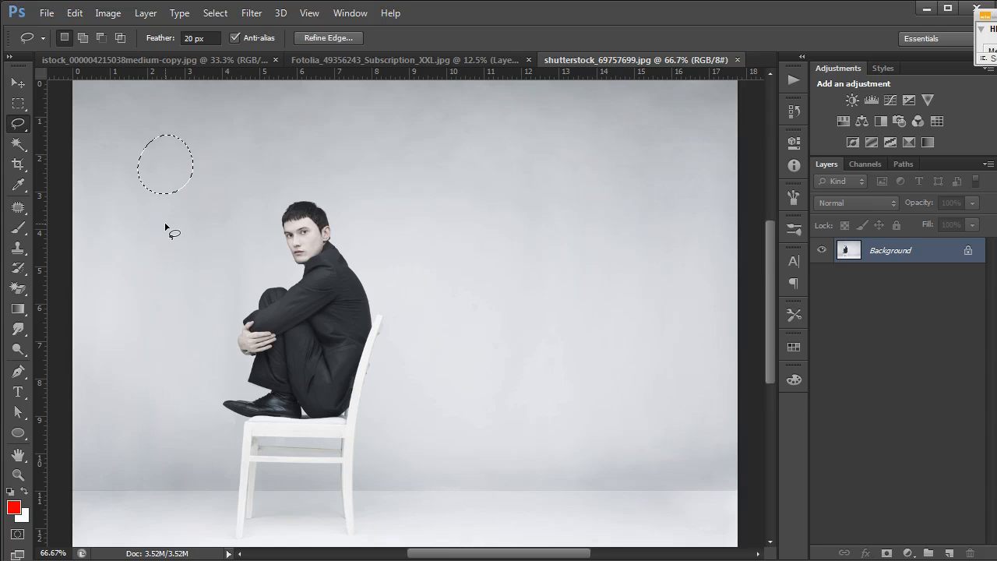
left_click(77, 39)
mouse_move(396, 187)
left_mouse_down()
mouse_move(336, 151)
mouse_move(274, 151)
mouse_move(189, 190)
mouse_move(171, 296)
mouse_move(273, 451)
mouse_move(432, 305)
mouse_move(427, 165)
left_mouse_up()
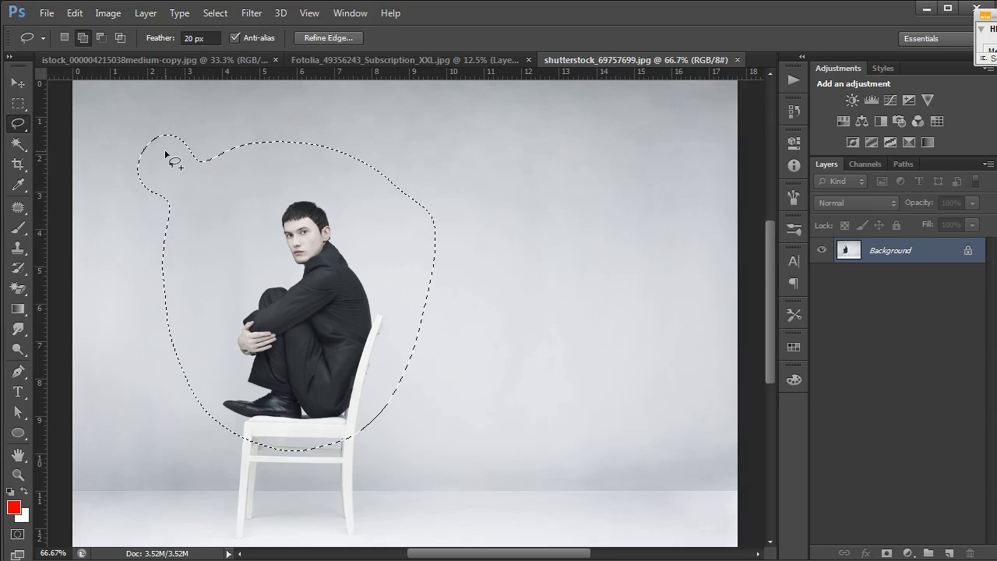
Subtract the background area in front of the man from the selection, and intersect the remainder with another freehand loop around him
left_click(100, 39)
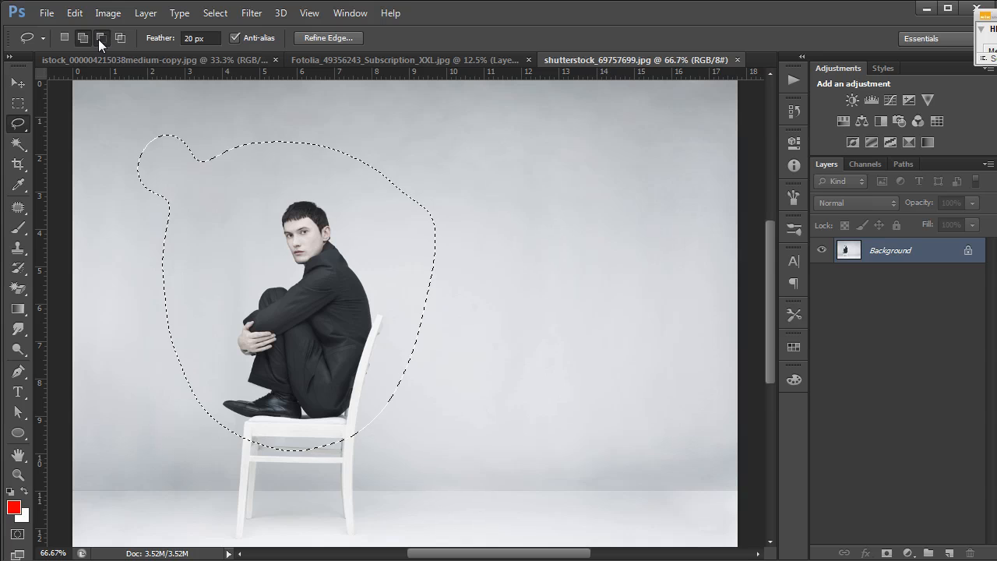
mouse_move(153, 97)
left_mouse_down()
mouse_move(181, 117)
mouse_move(218, 190)
mouse_move(213, 244)
mouse_move(165, 328)
left_mouse_up()
mouse_move(125, 299)
left_mouse_down()
mouse_move(113, 220)
mouse_move(127, 143)
left_mouse_up()
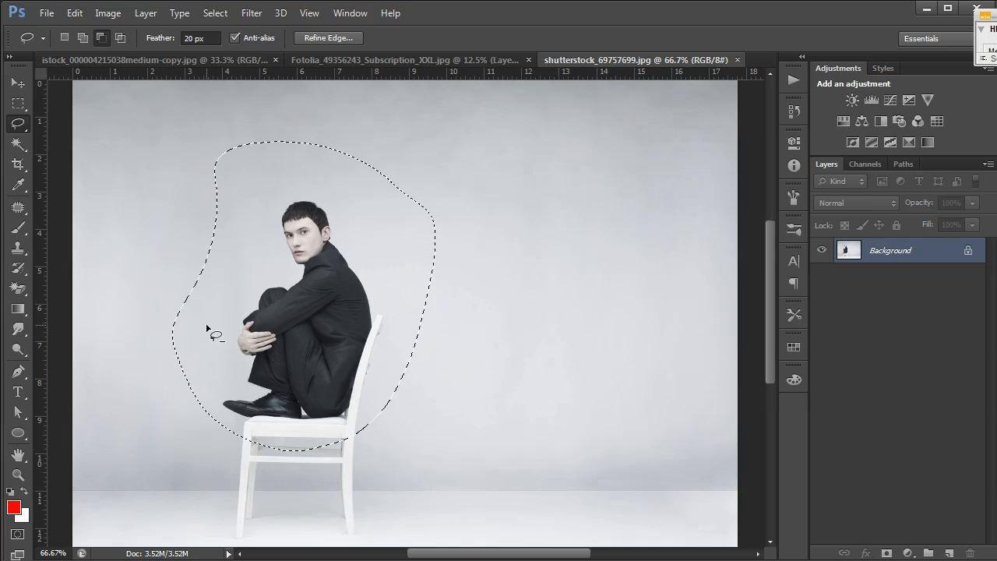
left_click(121, 38)
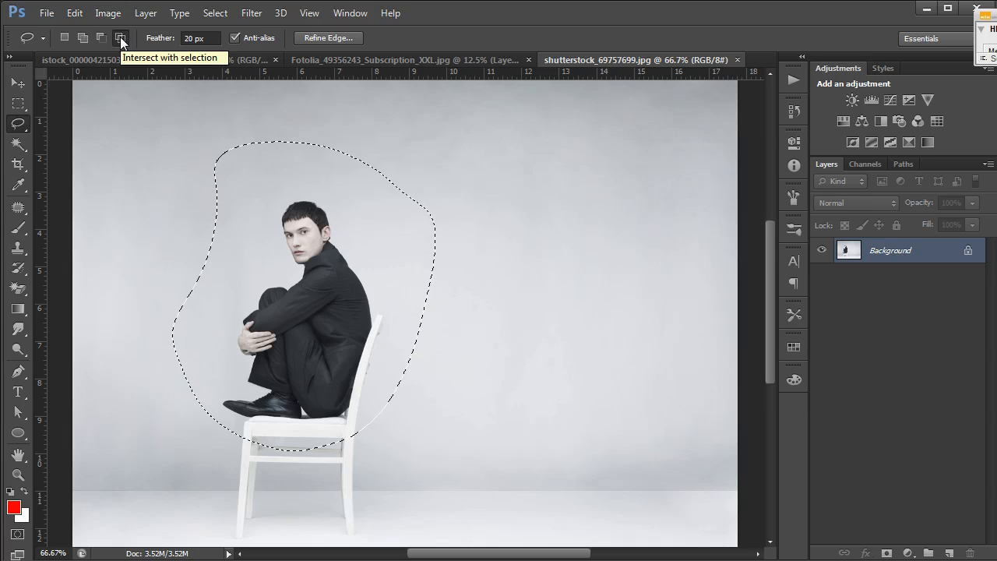
mouse_move(512, 175)
left_mouse_down()
mouse_move(439, 148)
mouse_move(398, 153)
mouse_move(310, 189)
mouse_move(268, 219)
mouse_move(237, 267)
mouse_move(221, 327)
mouse_move(226, 395)
mouse_move(254, 445)
mouse_move(297, 471)
mouse_move(408, 480)
mouse_move(454, 465)
mouse_move(551, 314)
mouse_move(579, 241)
mouse_move(563, 207)
mouse_move(512, 179)
left_mouse_up()
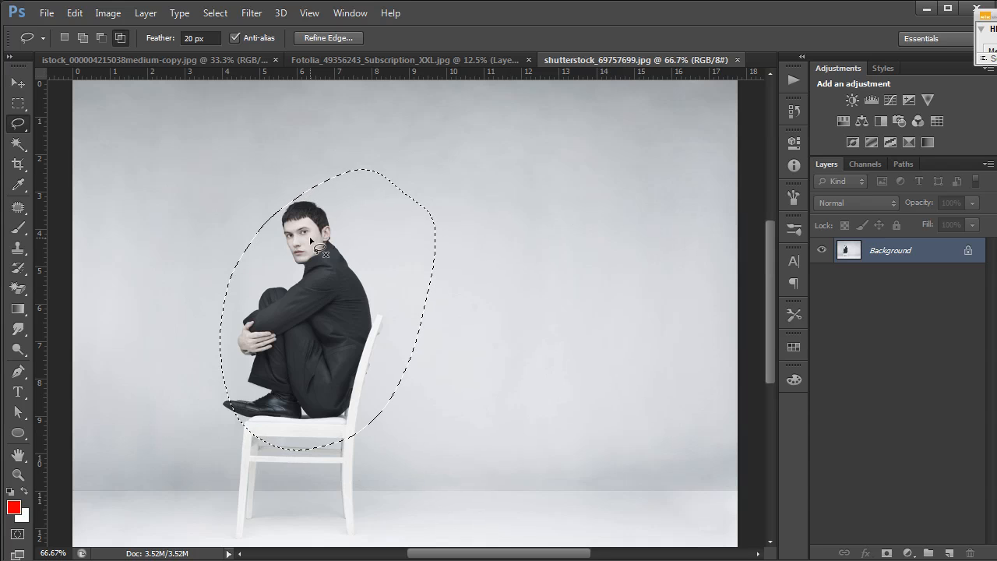
Add a layer mask from the lasso selection, undo the mask, and deselect
left_click(887, 552)
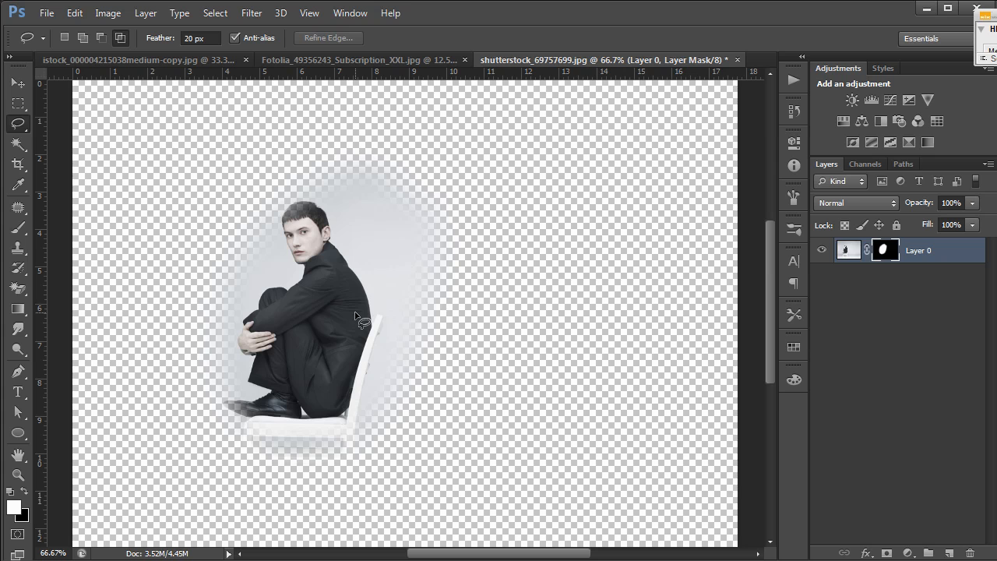
key("ctrl+z")
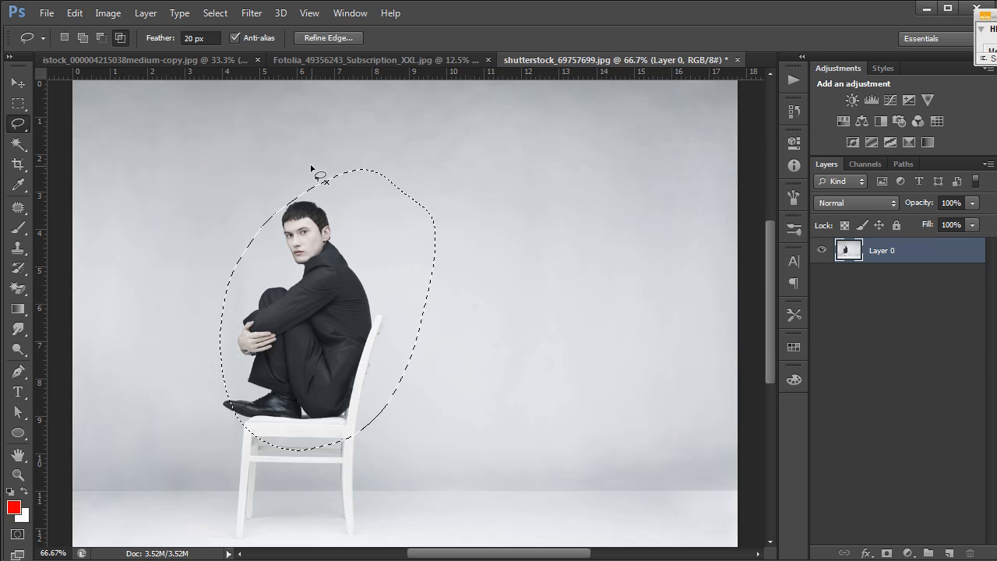
key("ctrl+d")
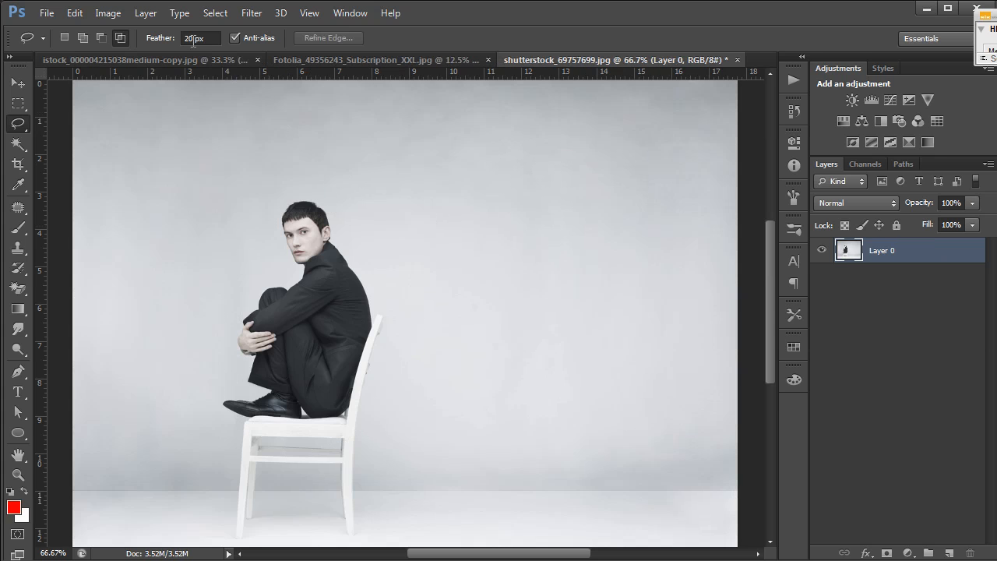
Set the Lasso tool's feather to 0 px
left_click(192, 41)
type("0")
key("Return")
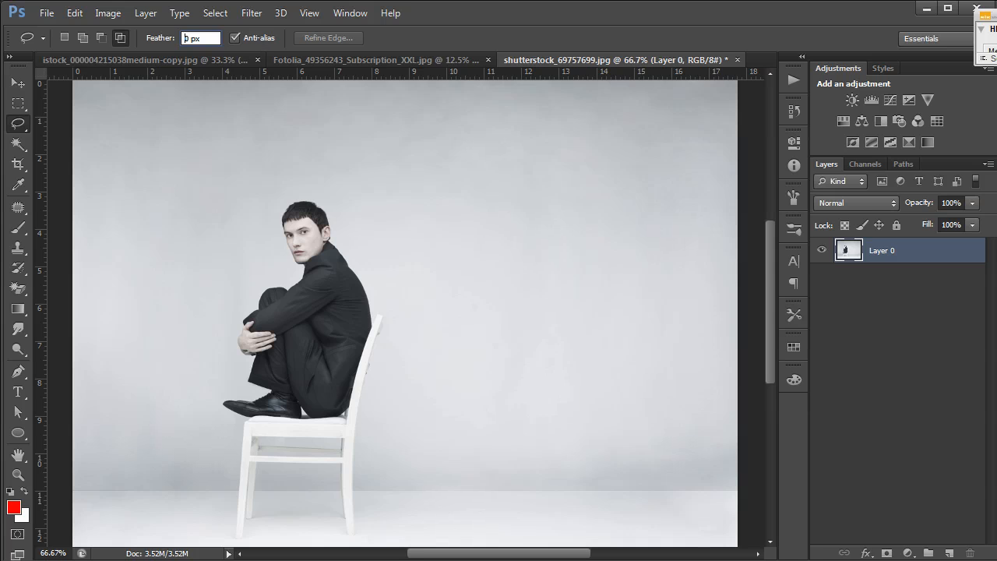
Draw a closed eight-point selection around the man and the chair seat with the Polygonal Lasso tool
left_click(18, 124)
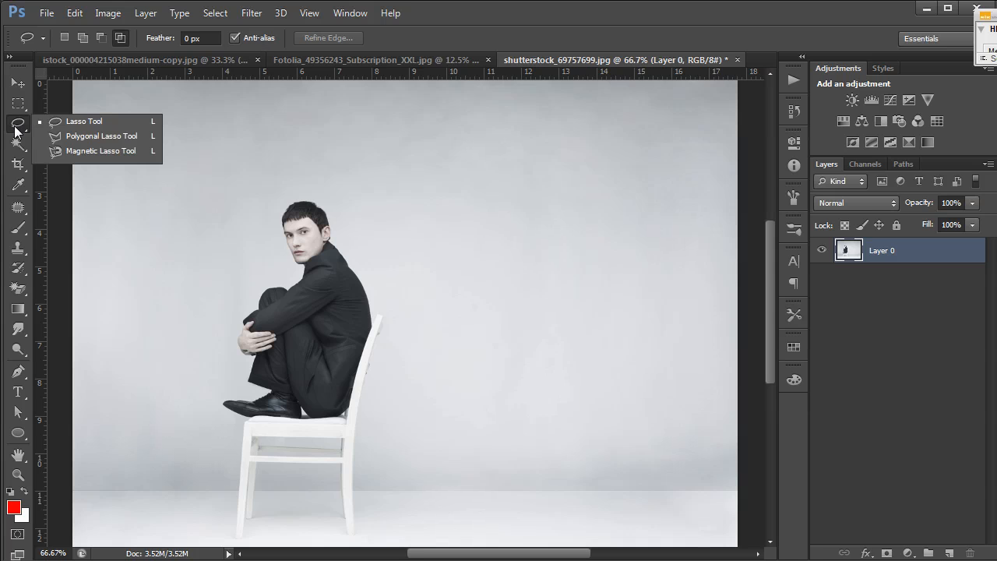
left_click(59, 136)
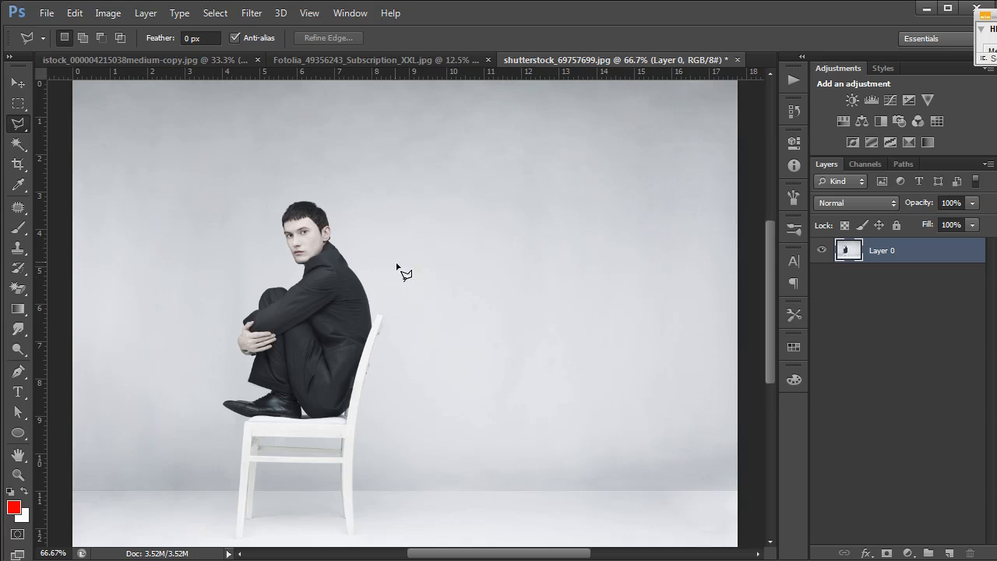
left_click(423, 289)
left_click(279, 143)
left_click(249, 269)
left_click(203, 337)
left_click(189, 435)
left_click(302, 499)
left_click(423, 469)
double_click(427, 381)
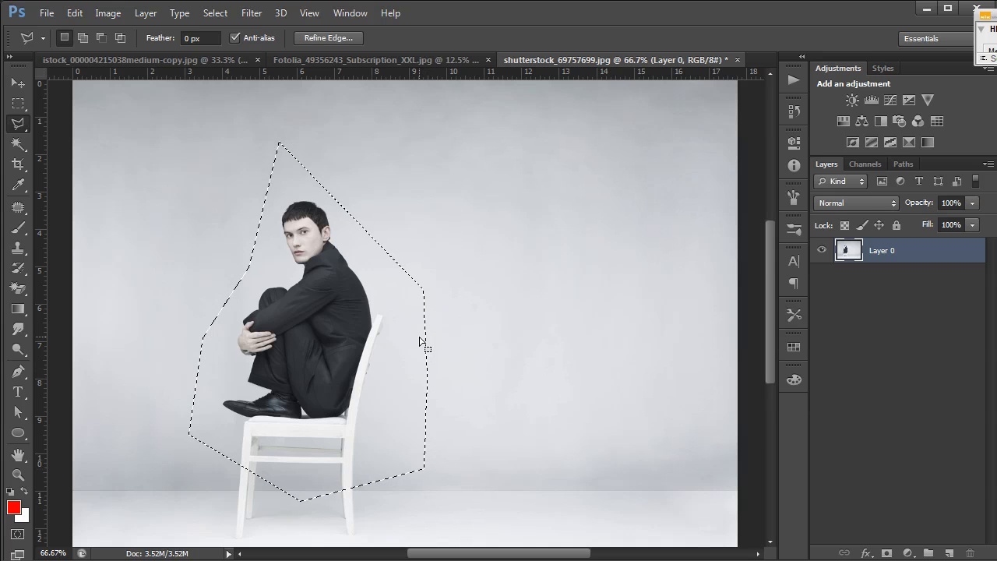
Mask the layer with the polygonal selection, then undo both the mask and the selection
left_click(886, 552)
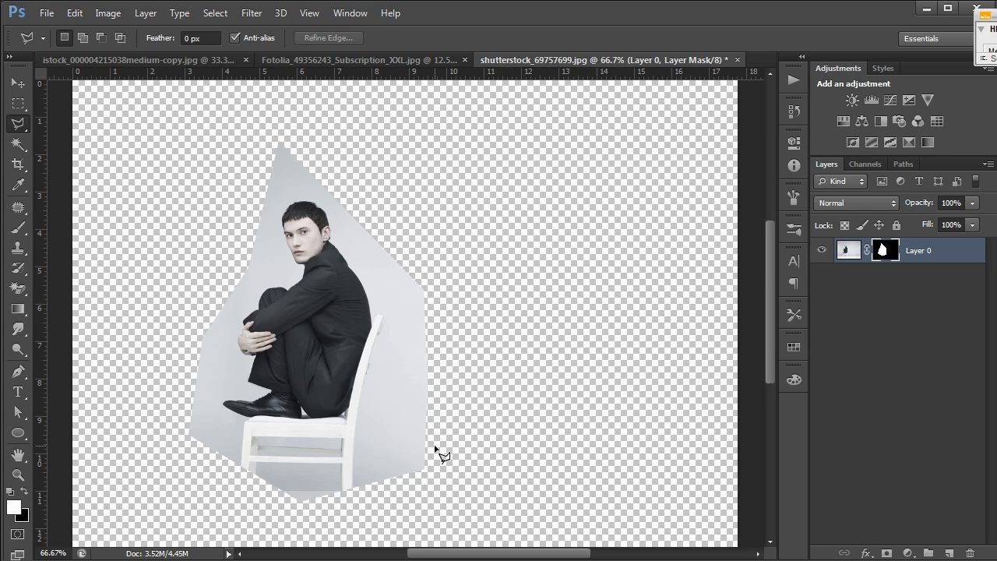
key("ctrl+alt+z")
key("ctrl+alt+z")
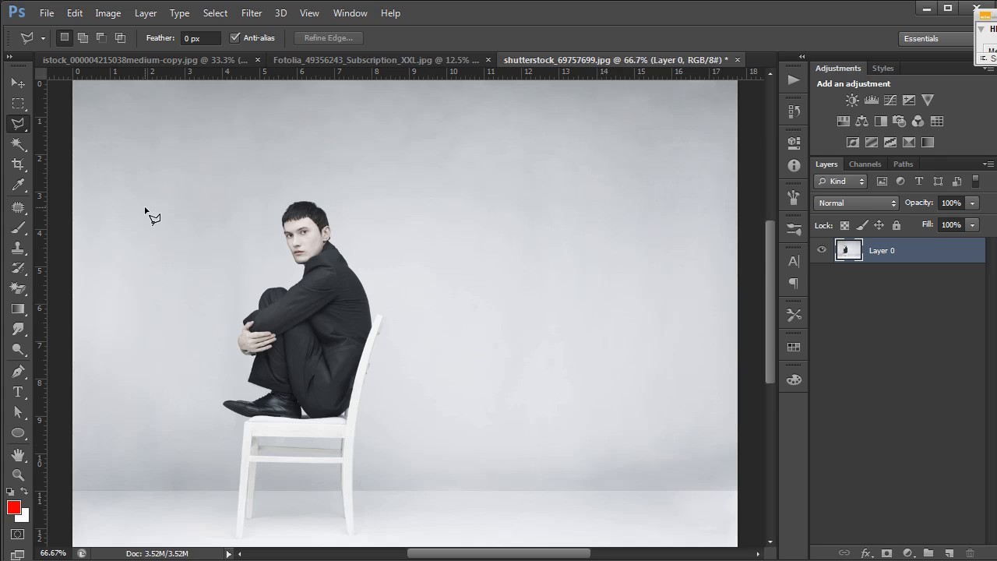
Draw an irregular freehand Lasso selection across the background above and beyond the man, then deselect it
left_click_drag(19, 123, 70, 118)
mouse_move(270, 149)
left_mouse_down()
mouse_move(323, 148)
mouse_move(545, 260)
mouse_move(659, 356)
mouse_move(635, 147)
mouse_move(330, 112)
mouse_move(207, 211)
mouse_move(213, 269)
mouse_move(311, 145)
left_mouse_up()
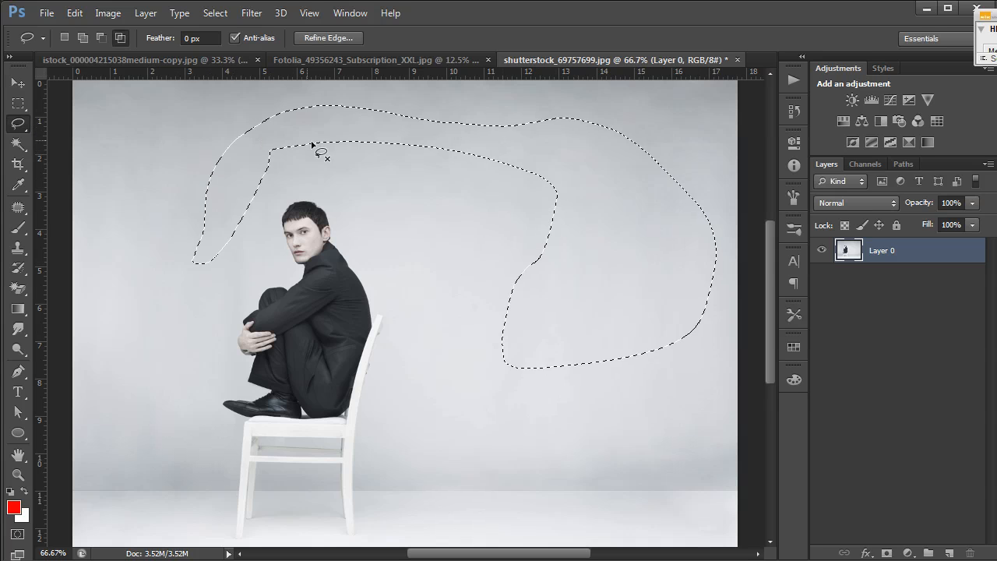
left_click(321, 148)
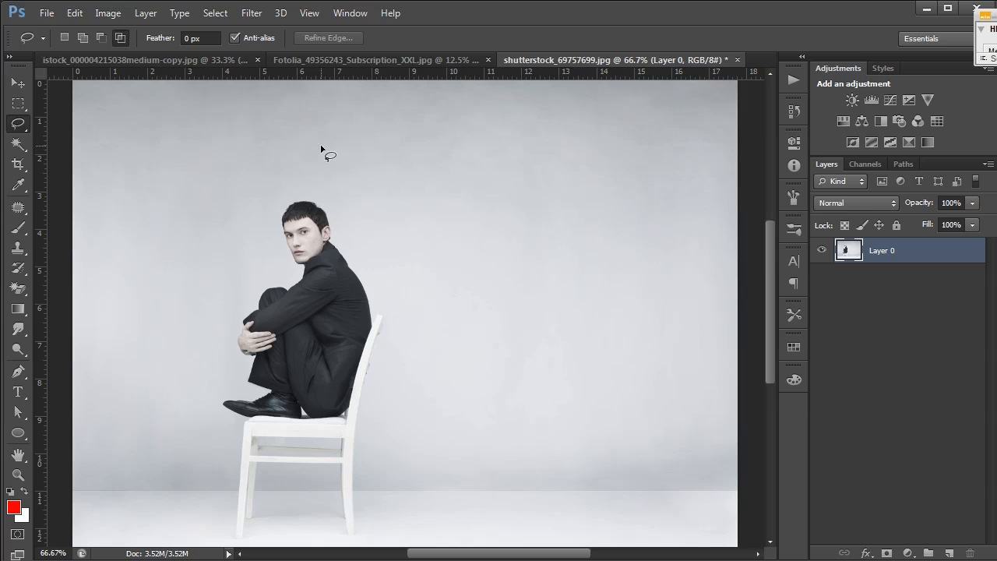
Trace the man with the Magnetic Lasso tool, pulling the path out into the empty background in front of him, then deselect
right_click(30, 126)
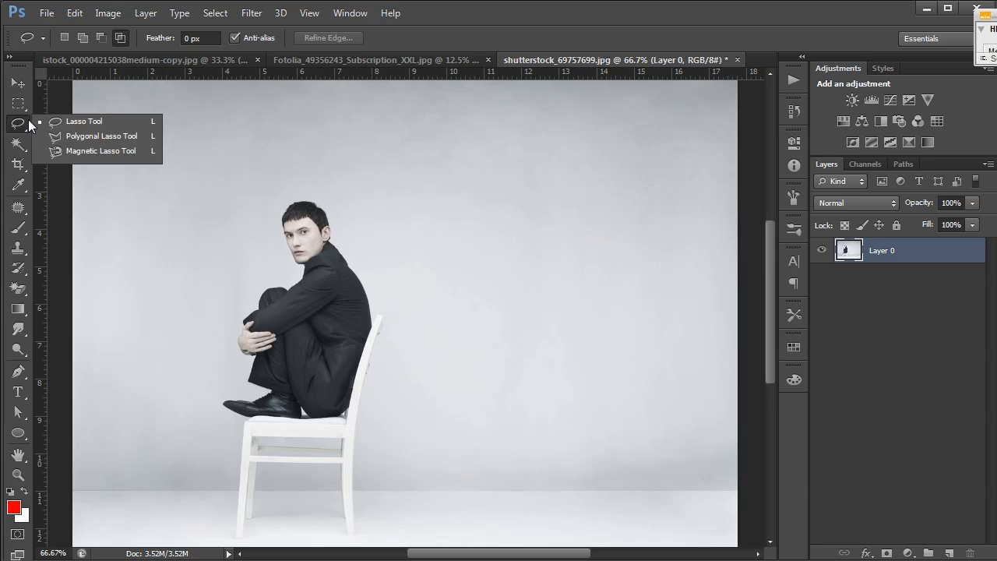
left_click(88, 151)
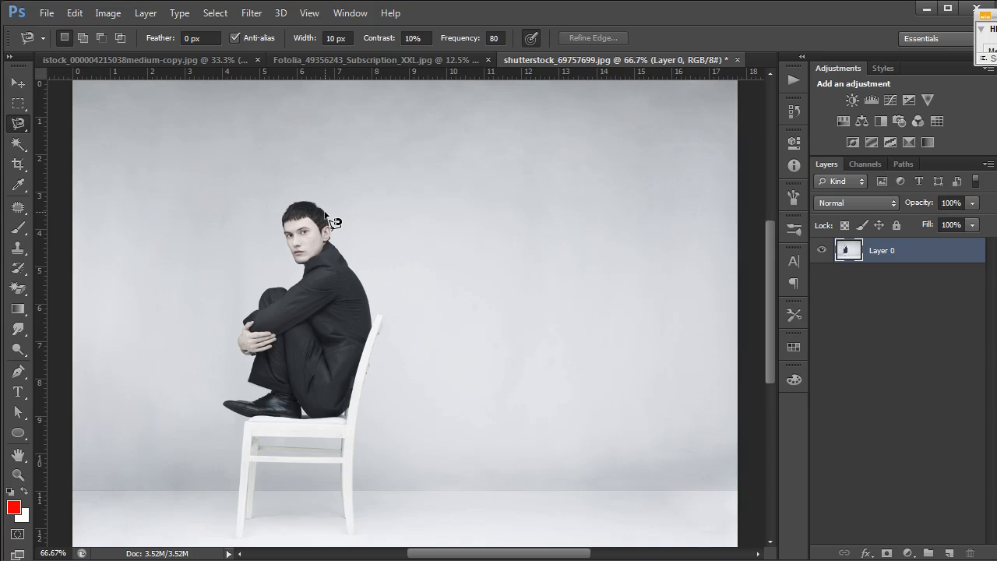
left_click(325, 212)
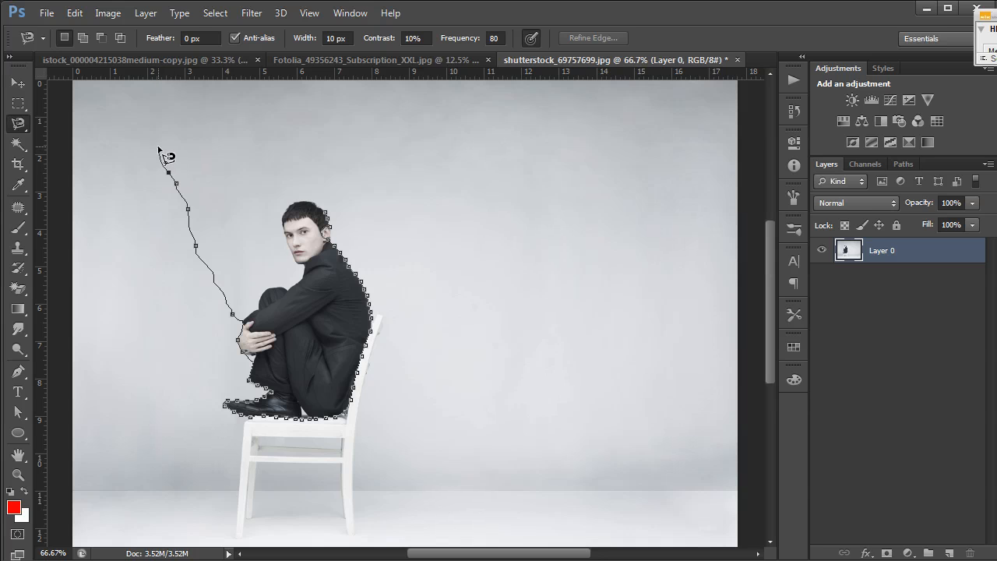
left_click(159, 148)
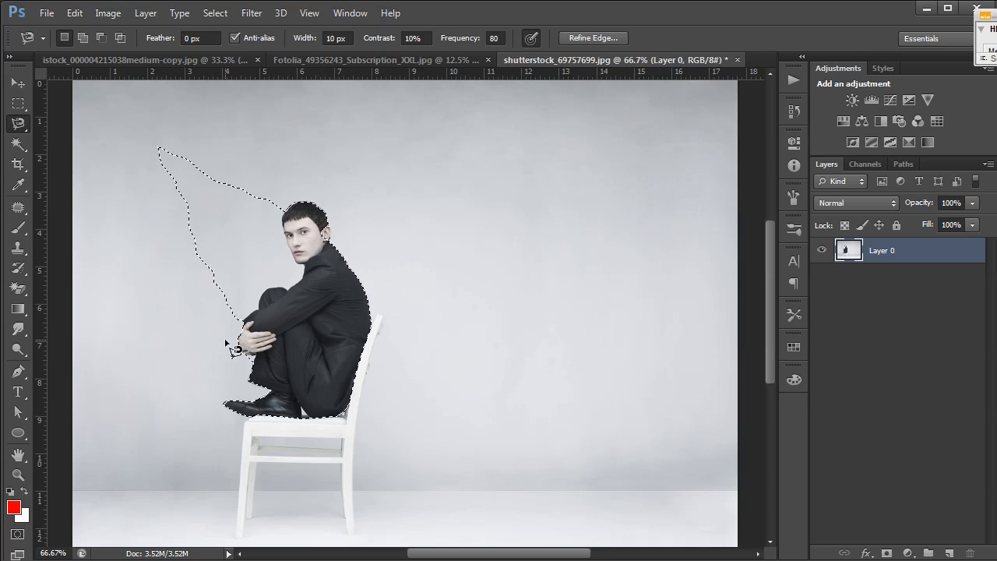
key("ctrl+d")
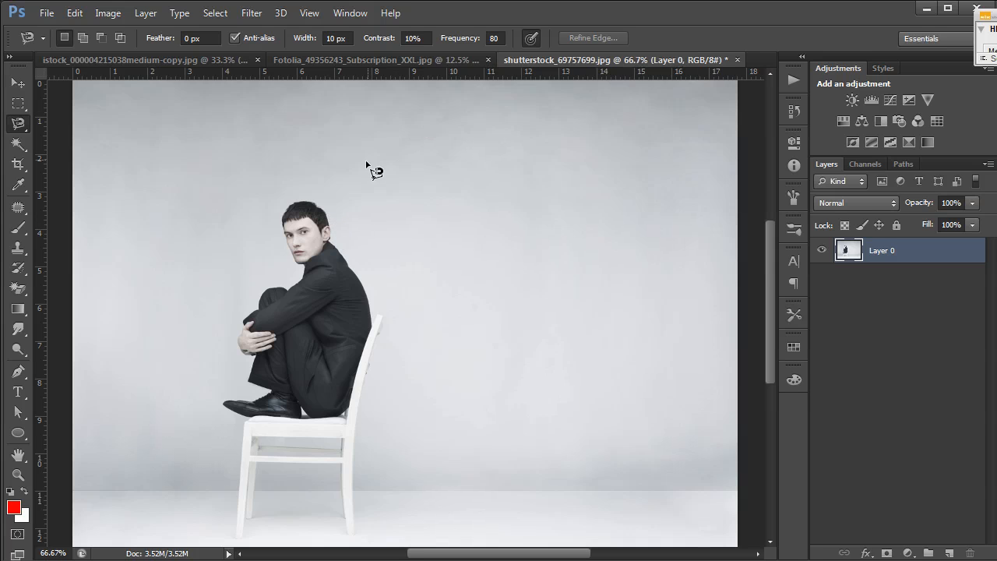
Trace the man's full outline with the Magnetic Lasso tool, keeping to his edges, then clear the selection
left_click(319, 207)
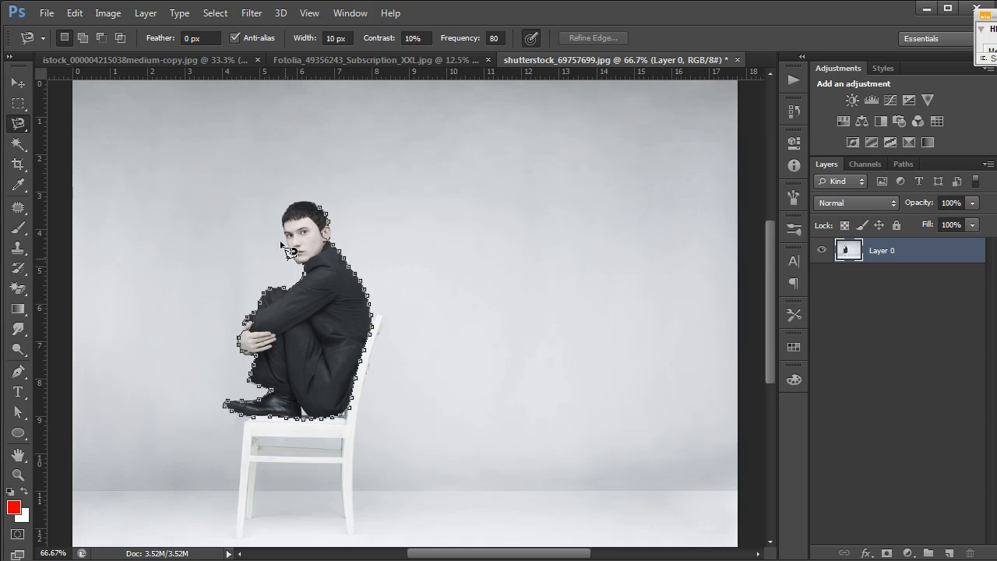
left_click(321, 211)
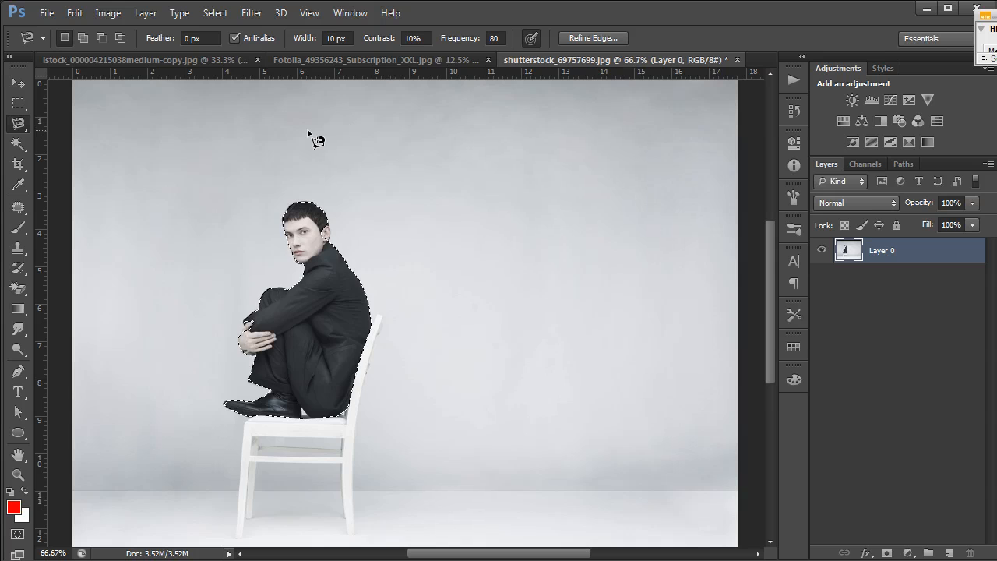
key("ctrl+d")
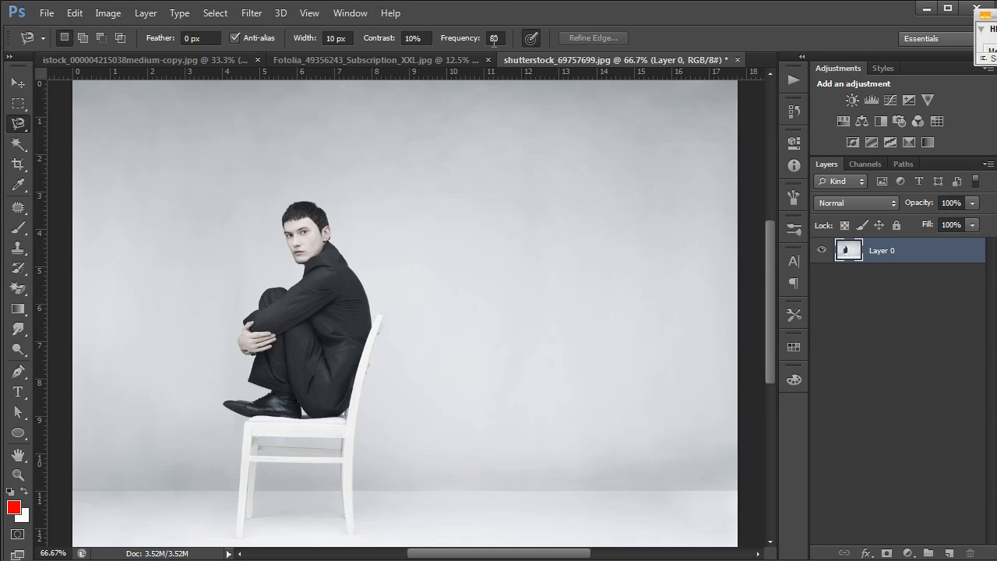
Set the Magnetic Lasso frequency to 10 and trace a closed selection around the man's outline
left_click(493, 38)
type("10")
left_click(295, 202)
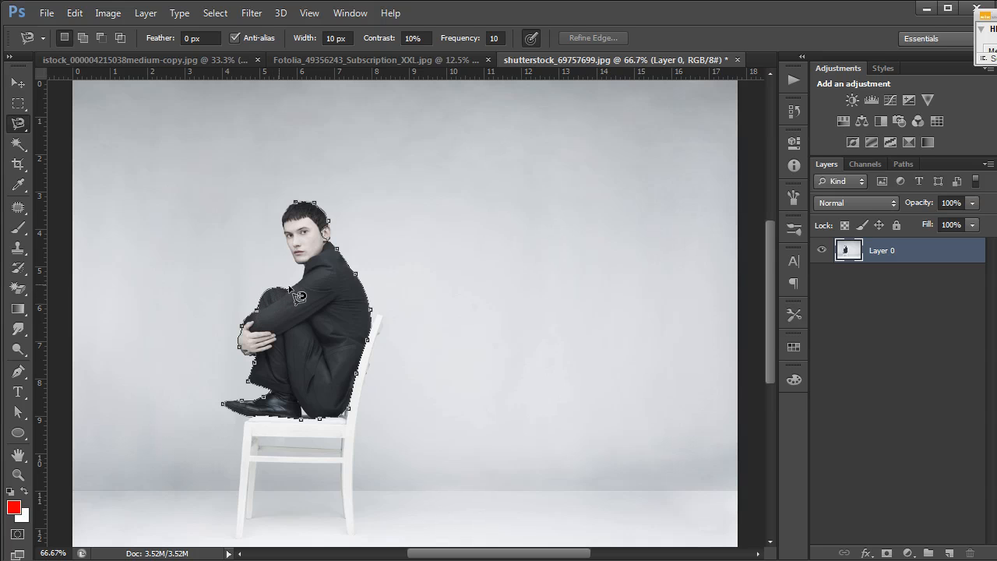
left_click(290, 209)
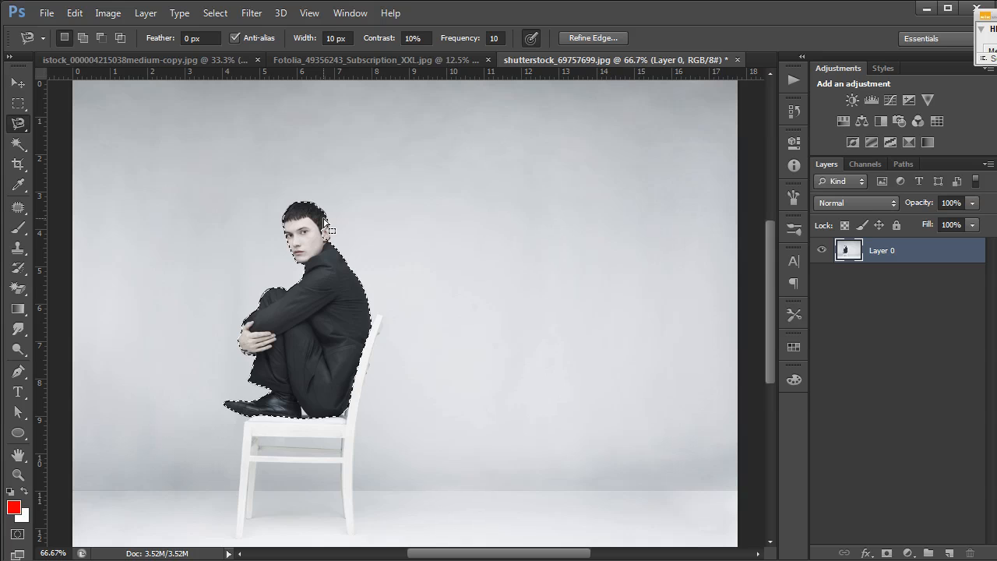
key("shift")
Mask the layer with the magnetic selection to isolate the man, undo the mask, and deselect
left_click(885, 553)
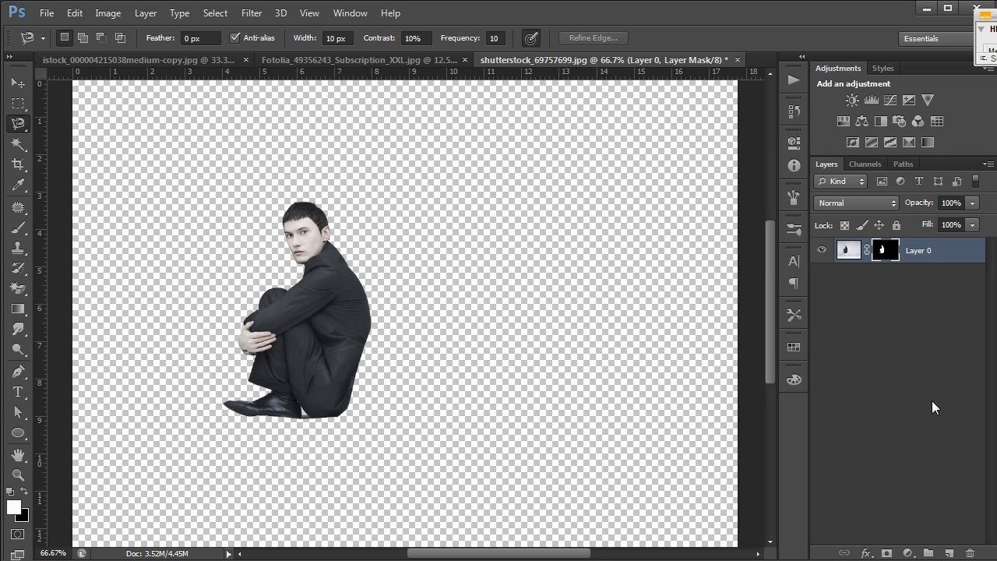
key("ctrl+z")
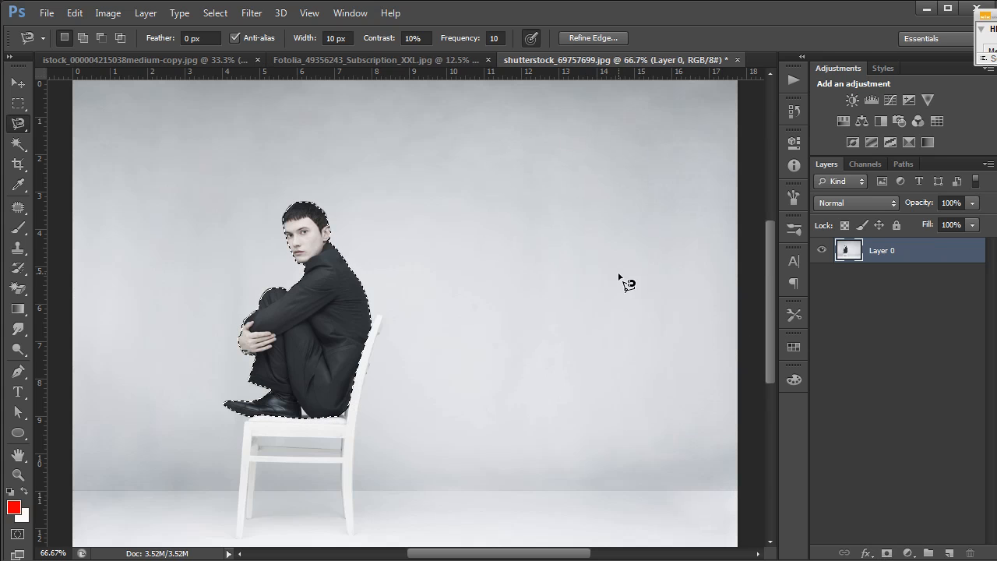
key("ctrl+d")
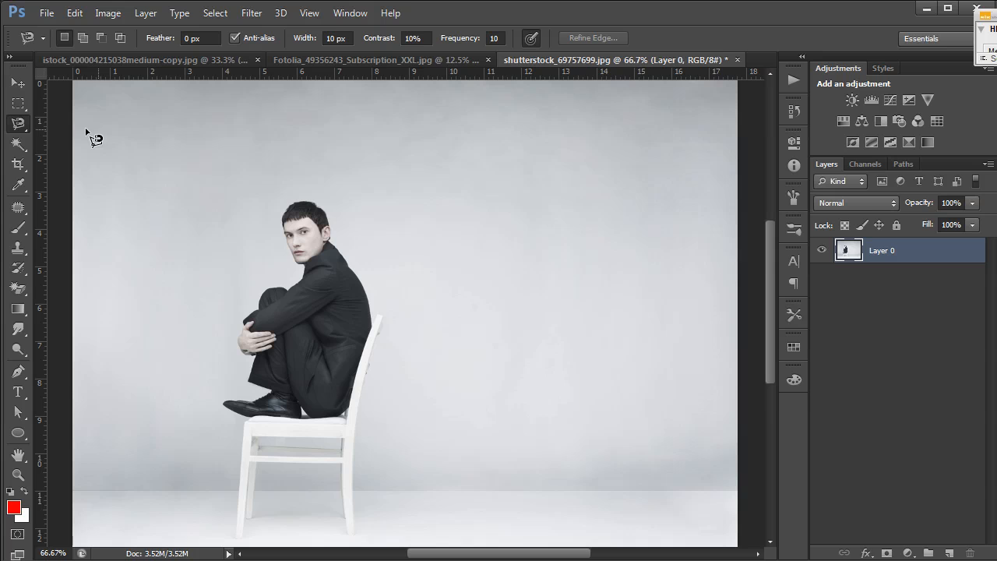
Draw a rough freehand selection closely around the seated man with the regular Lasso tool, leaving out most of the chair
right_click(27, 126)
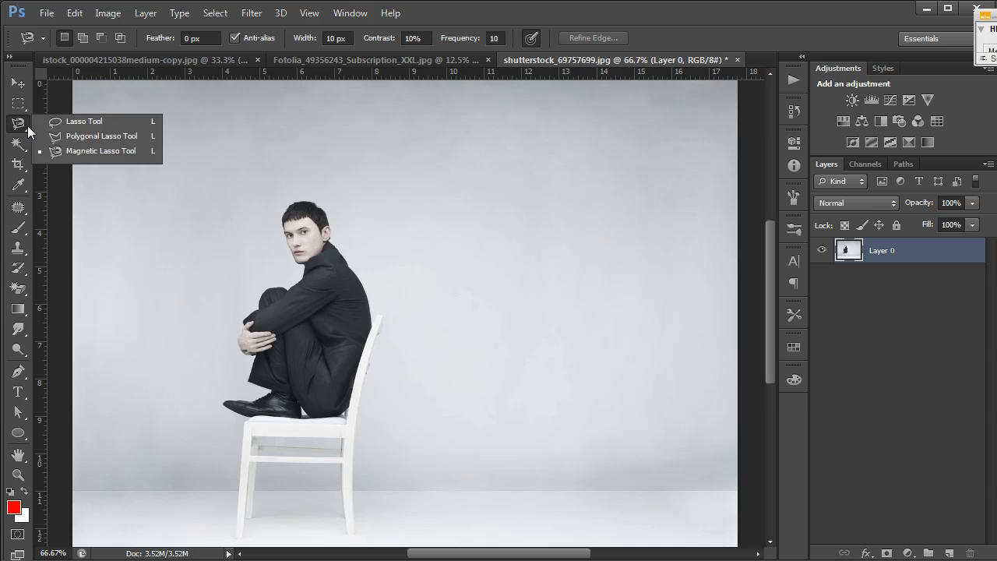
left_click(88, 151)
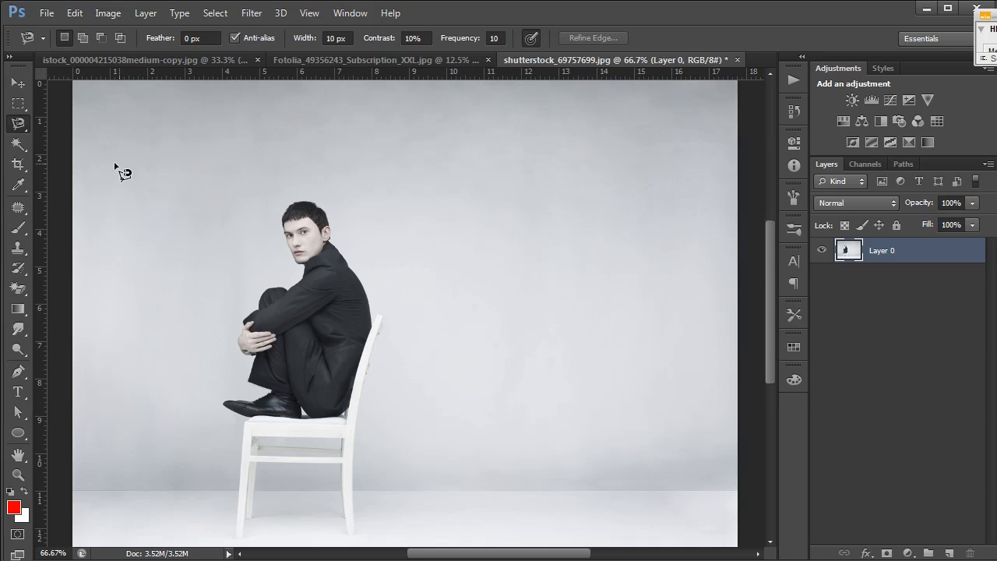
right_click(18, 123)
left_click(66, 121)
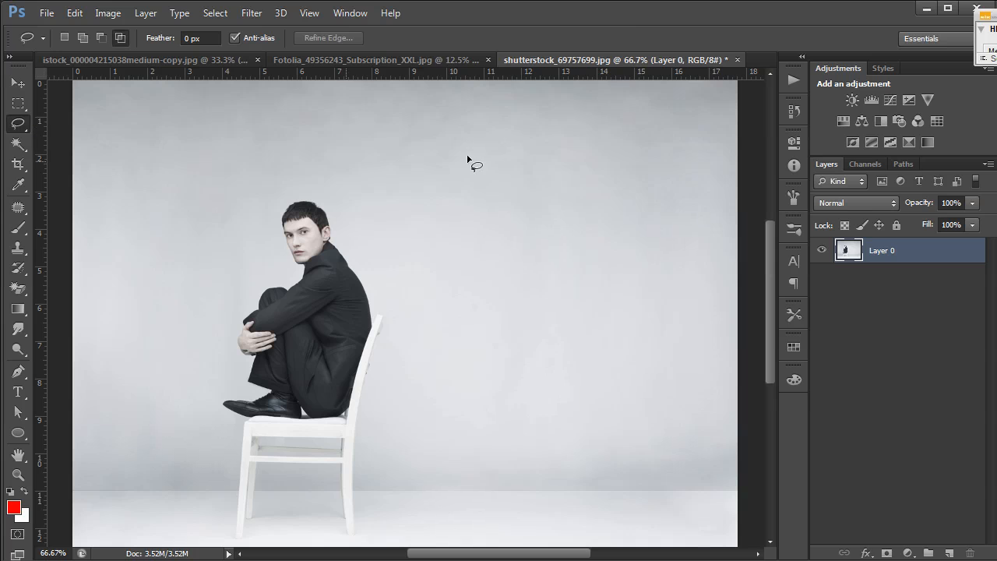
mouse_move(371, 311)
left_mouse_down()
mouse_move(369, 264)
mouse_move(348, 236)
mouse_move(313, 202)
mouse_move(295, 202)
mouse_move(240, 303)
mouse_move(214, 399)
mouse_move(232, 420)
mouse_move(263, 425)
mouse_move(337, 419)
mouse_move(351, 410)
mouse_move(377, 312)
left_mouse_up()
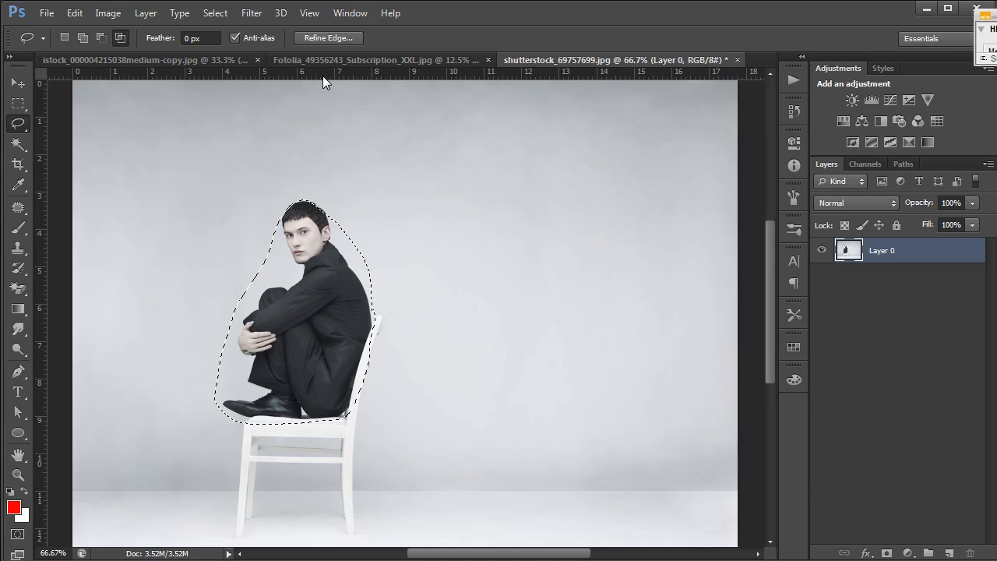